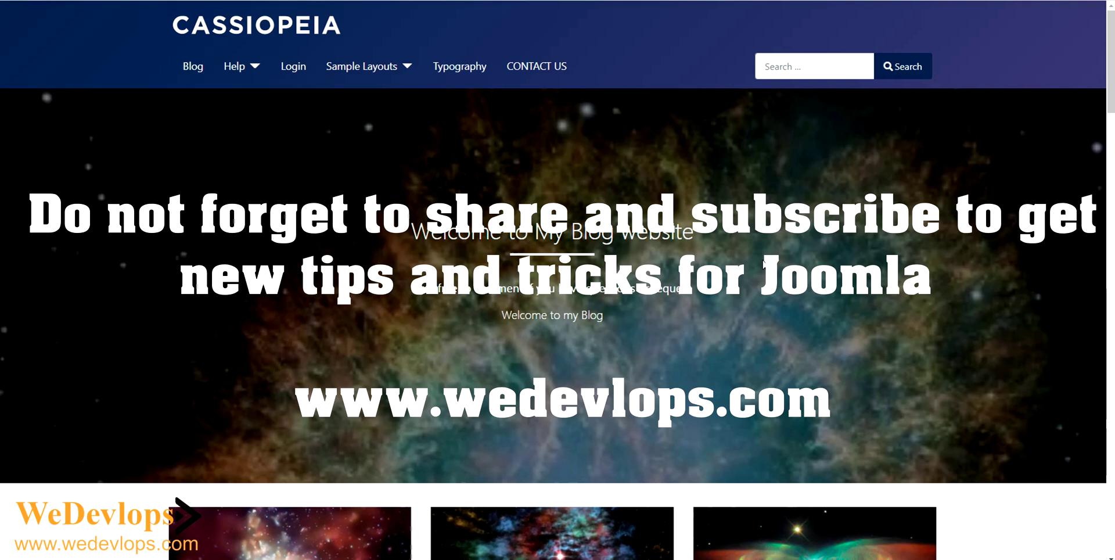
# Step: Scroll through the front-end home page to locate the Login Form
pyautogui.scroll(-2, 873, 283)
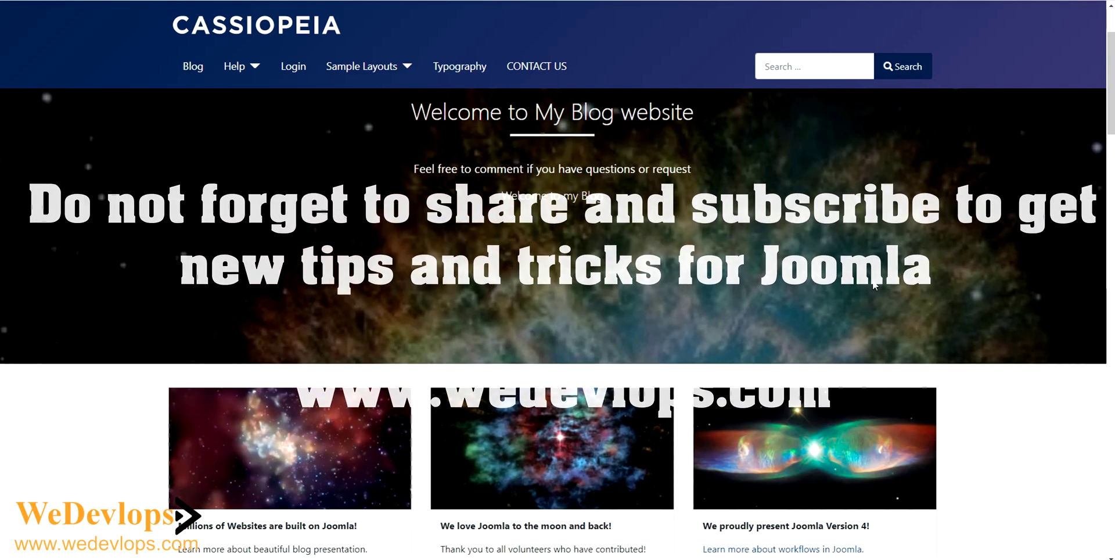
pyautogui.scroll(-2, 872, 282)
pyautogui.scroll(-2, 873, 281)
pyautogui.scroll(-1, 873, 281)
pyautogui.scroll(-2, 874, 285)
pyautogui.scroll(-2, 874, 284)
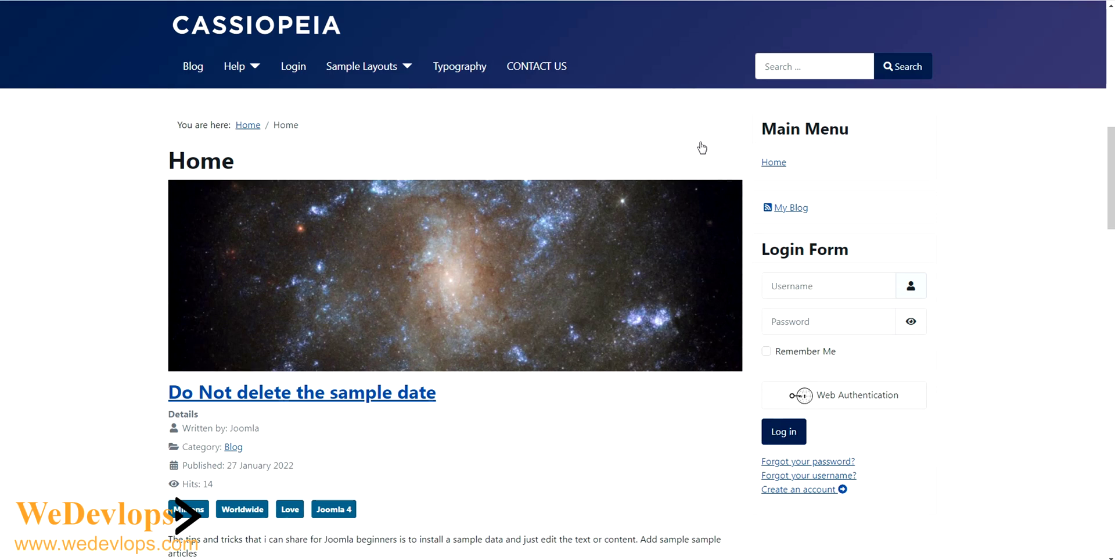
pyautogui.scroll(-3, 683, 175)
pyautogui.scroll(-2, 683, 176)
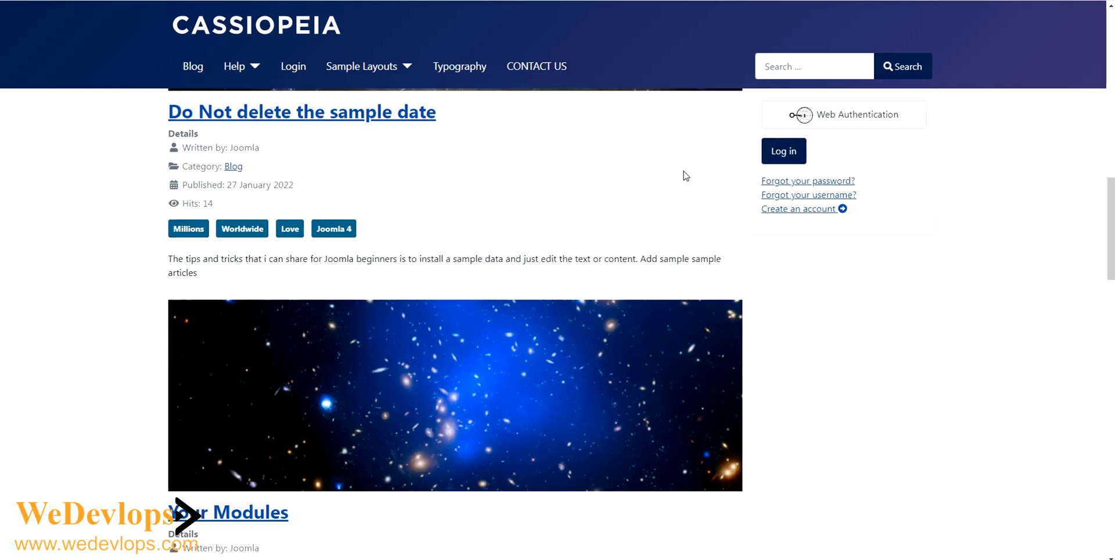
pyautogui.scroll(-2, 683, 175)
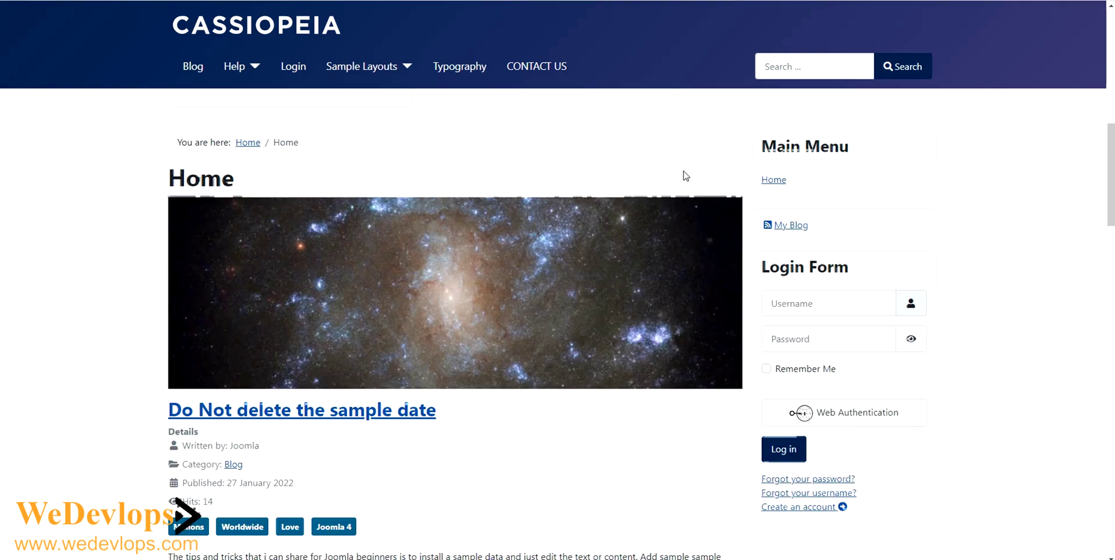
pyautogui.scroll(3, 685, 175)
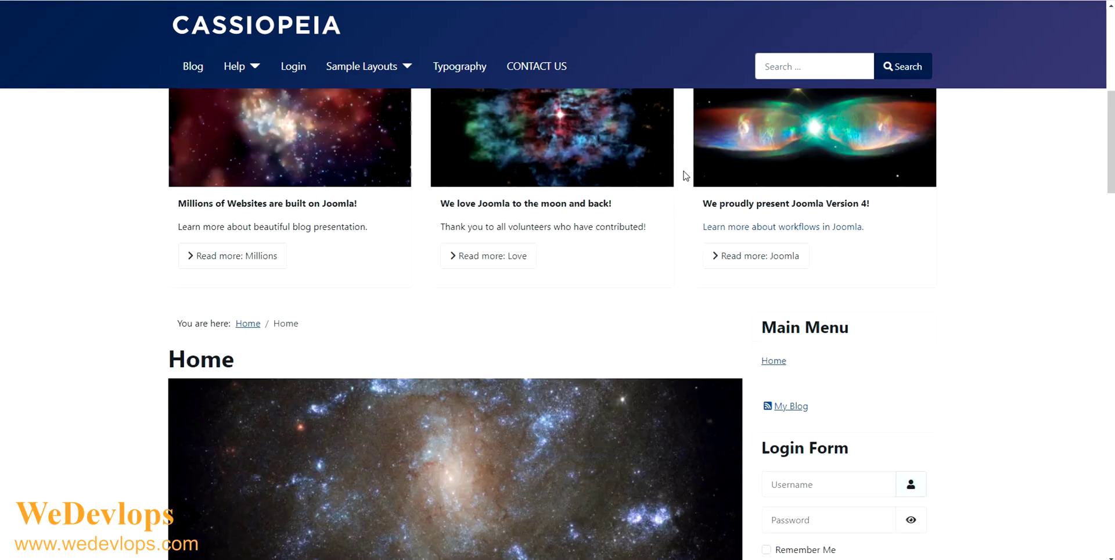
pyautogui.scroll(2, 686, 176)
pyautogui.scroll(3, 685, 175)
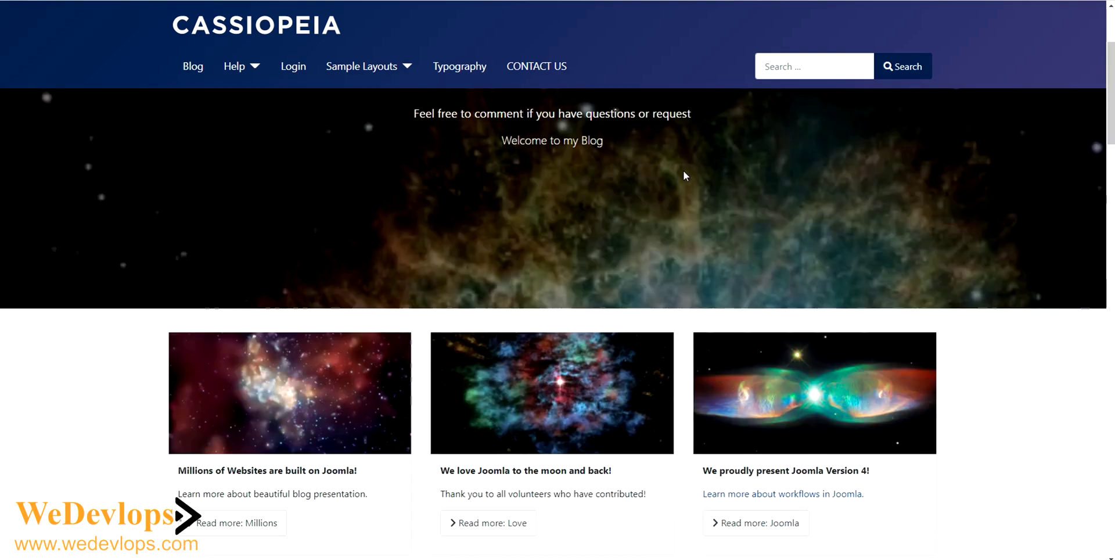
pyautogui.scroll(-1, 699, 178)
pyautogui.scroll(-5, 697, 179)
pyautogui.scroll(-3, 697, 178)
pyautogui.scroll(-2, 697, 180)
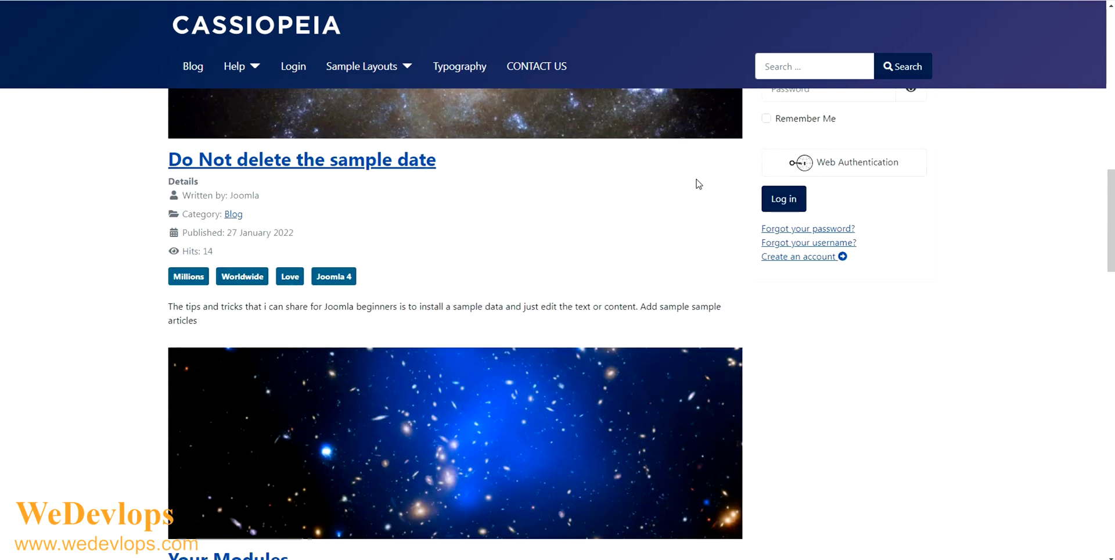
pyautogui.scroll(3, 906, 209)
# Step: Log in on the front end with the site username and password
pyautogui.click(817, 231)
pyautogui.write('us')
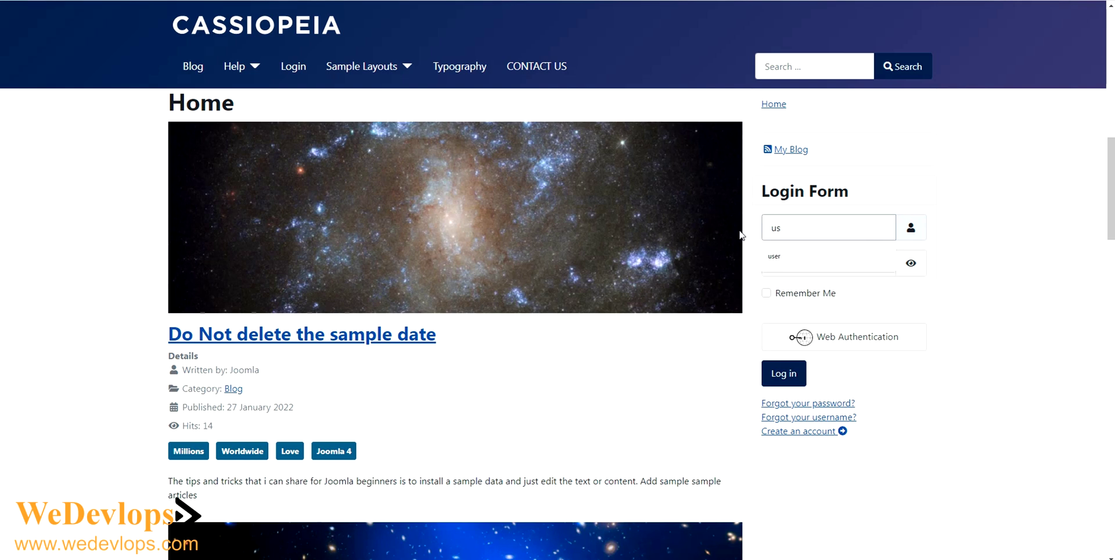
pyautogui.write('er')
pyautogui.press('Tab')
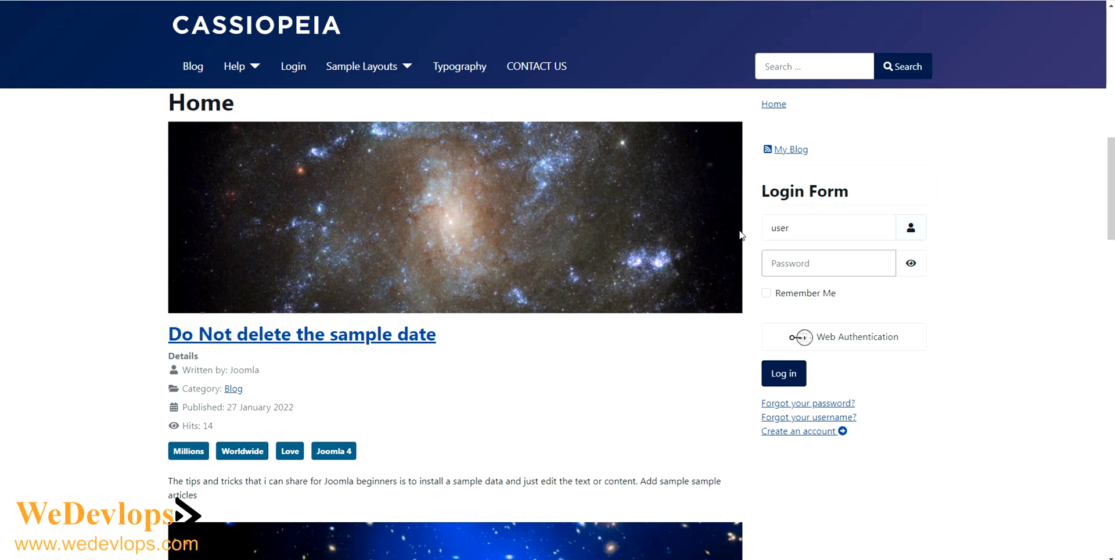
pyautogui.press('Return')
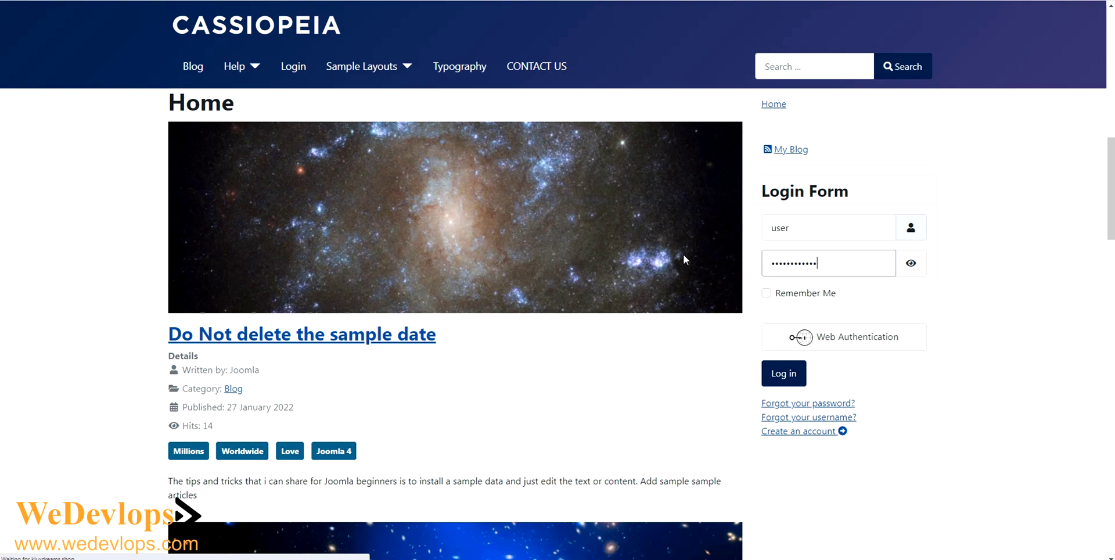
pyautogui.scroll(-2, 618, 277)
pyautogui.scroll(-4, 618, 277)
pyautogui.scroll(-5, 617, 277)
pyautogui.scroll(-3, 618, 277)
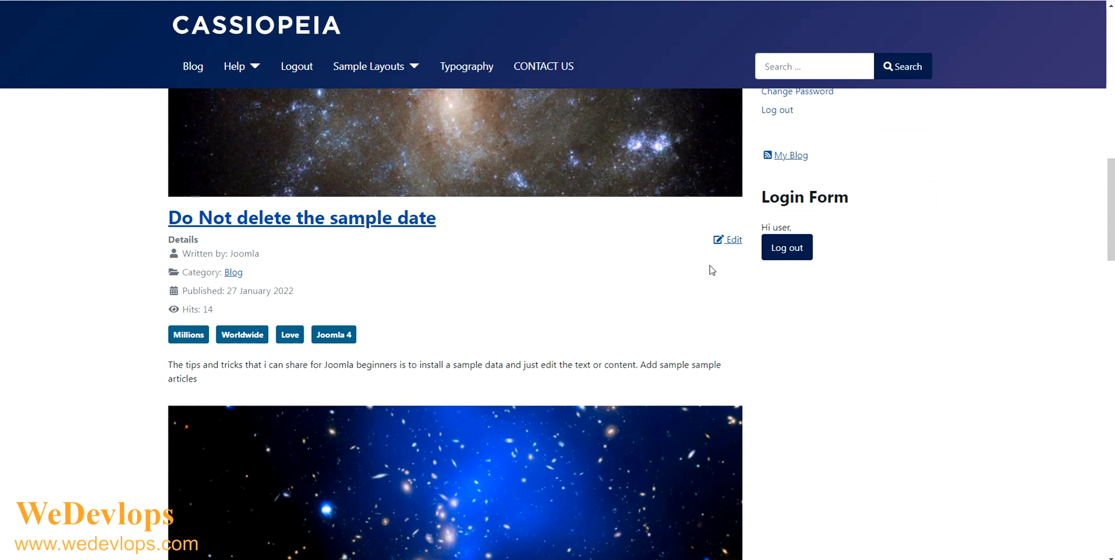
# Step: Open the sample article in the light front-end editor, then bring the administrator tab forward
pyautogui.click(734, 246)
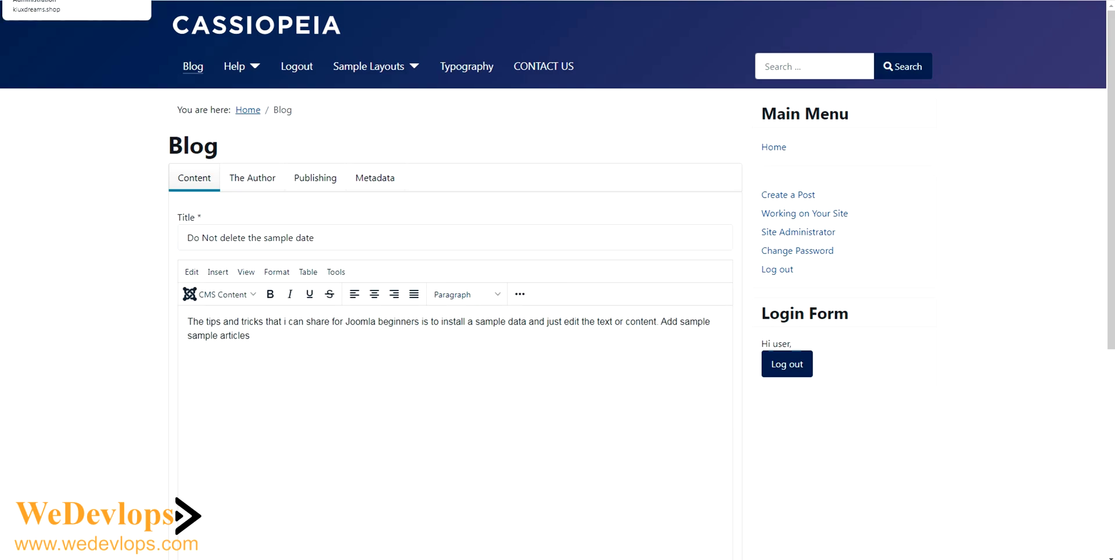
pyautogui.click(75, 1)
# Step: Log in to the administrator back end with the admin credentials, landing on the Plugins list
pyautogui.click(516, 201)
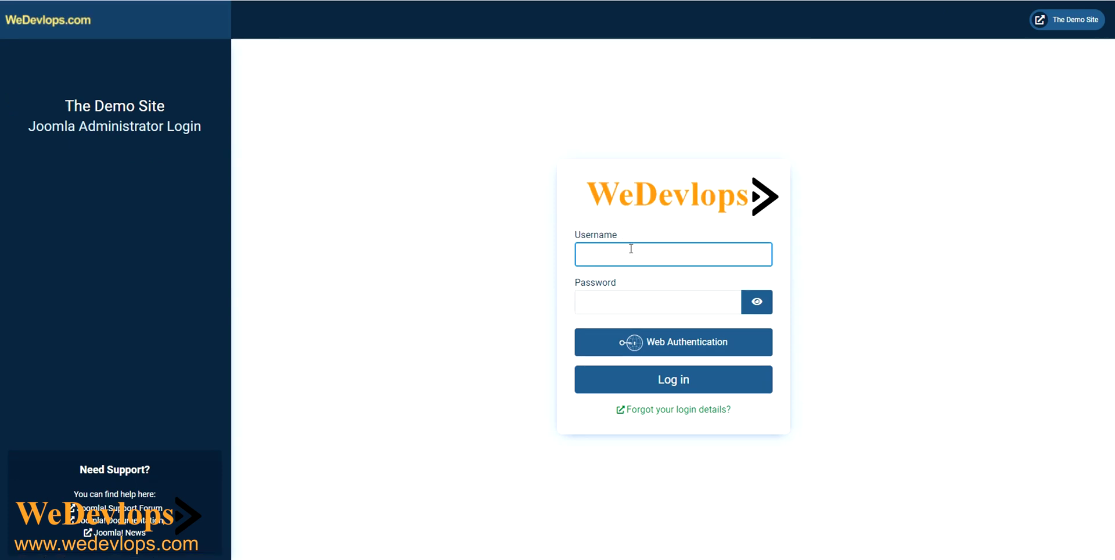
pyautogui.click(632, 257)
pyautogui.write('admin')
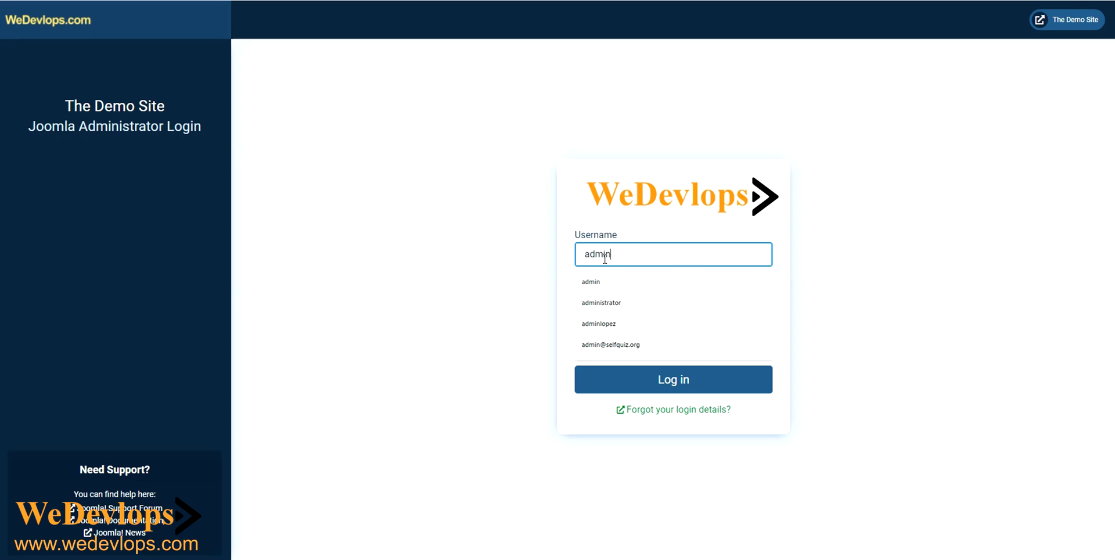
pyautogui.press('Tab')
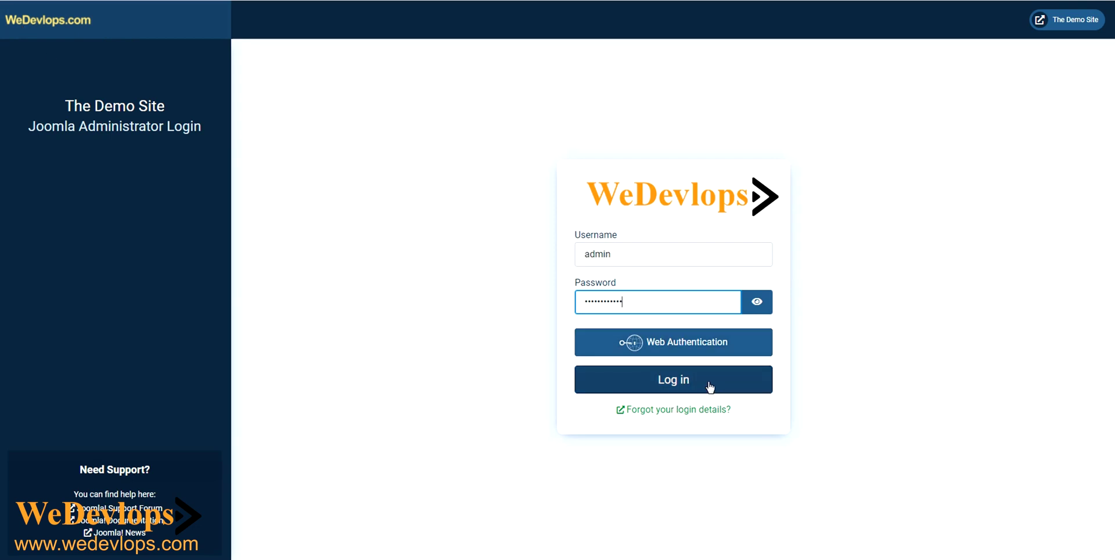
pyautogui.click(686, 386)
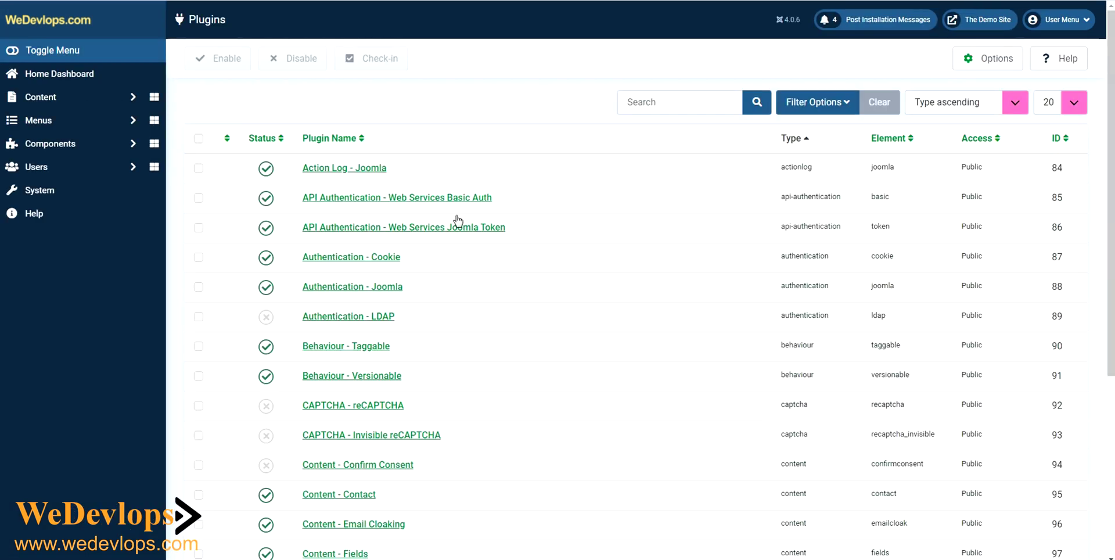
# Step: Filter Plugins by 'tiny' and open the Editor - TinyMCE plugin settings
pyautogui.click(680, 106)
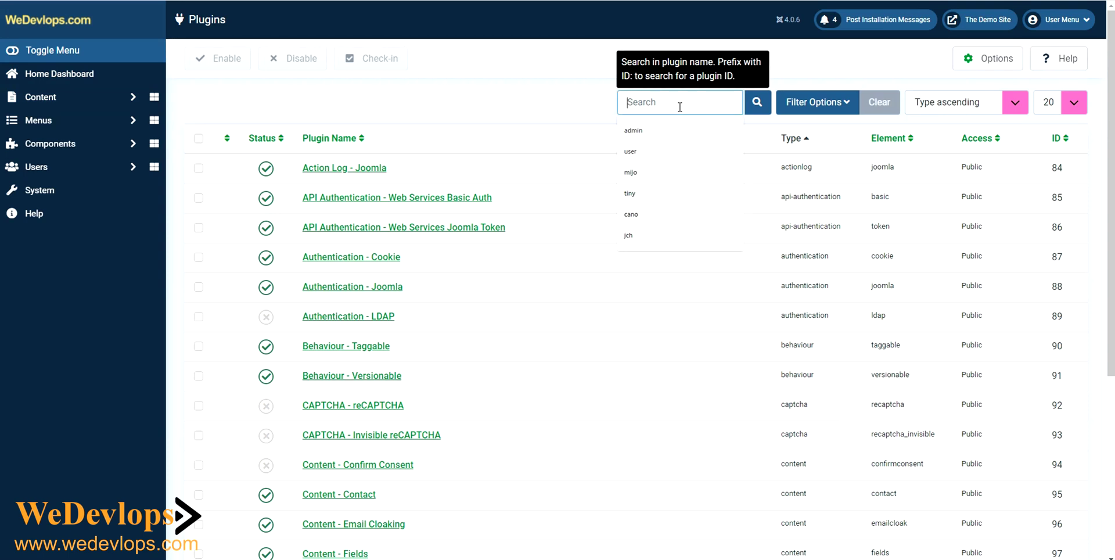
pyautogui.write('tiny')
pyautogui.click(756, 102)
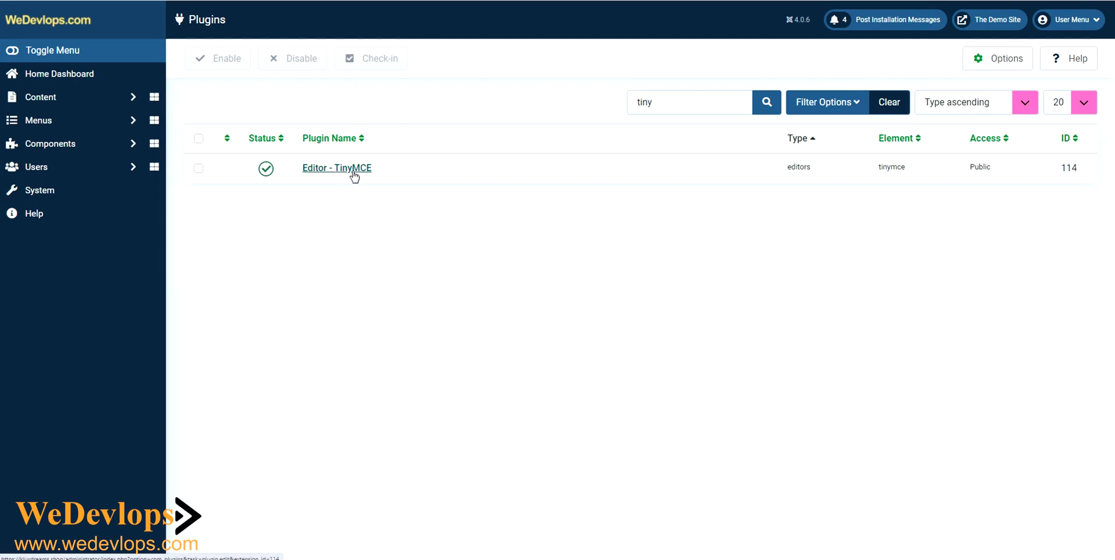
pyautogui.click(356, 169)
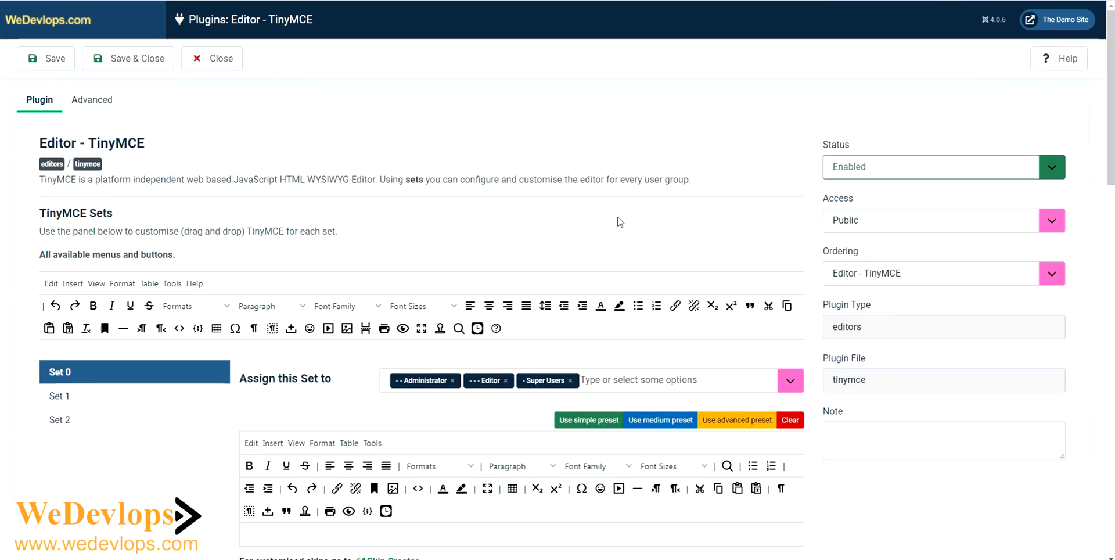
# Step: Set both the Site Skin and Administrator Skin in Set 0 to oxide-dark
pyautogui.scroll(-2, 563, 219)
pyautogui.scroll(-2, 563, 219)
pyautogui.scroll(-1, 562, 219)
pyautogui.scroll(-1, 563, 219)
pyautogui.scroll(-1, 562, 219)
pyautogui.scroll(-1, 562, 219)
pyautogui.scroll(2, 562, 218)
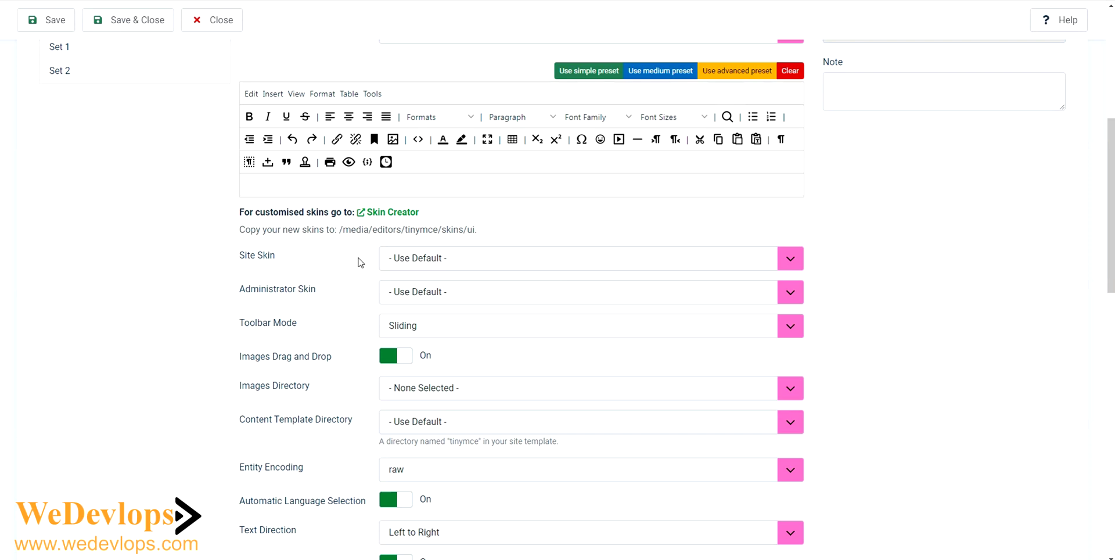
pyautogui.click(426, 261)
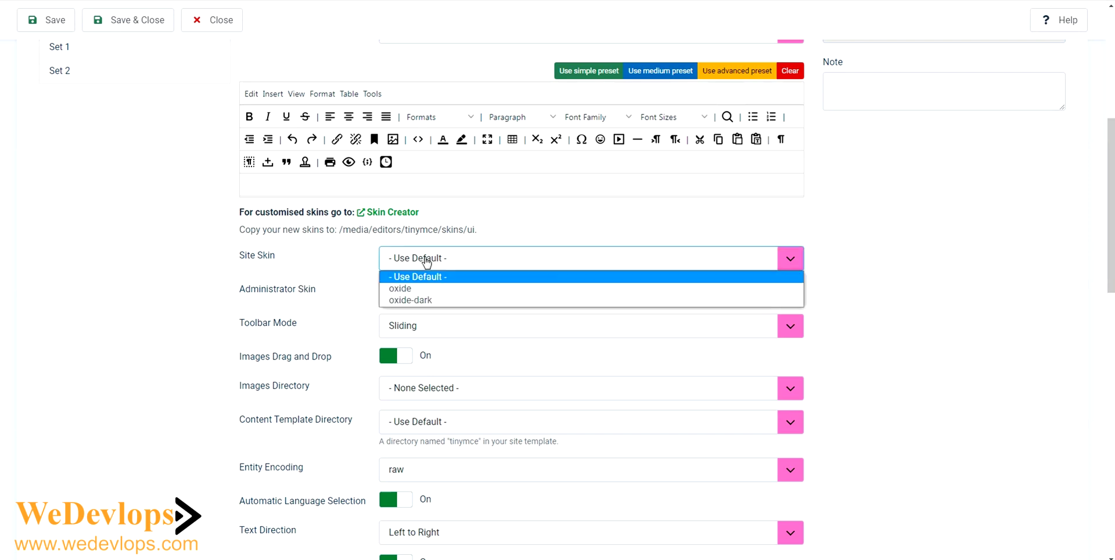
pyautogui.click(421, 300)
pyautogui.click(418, 334)
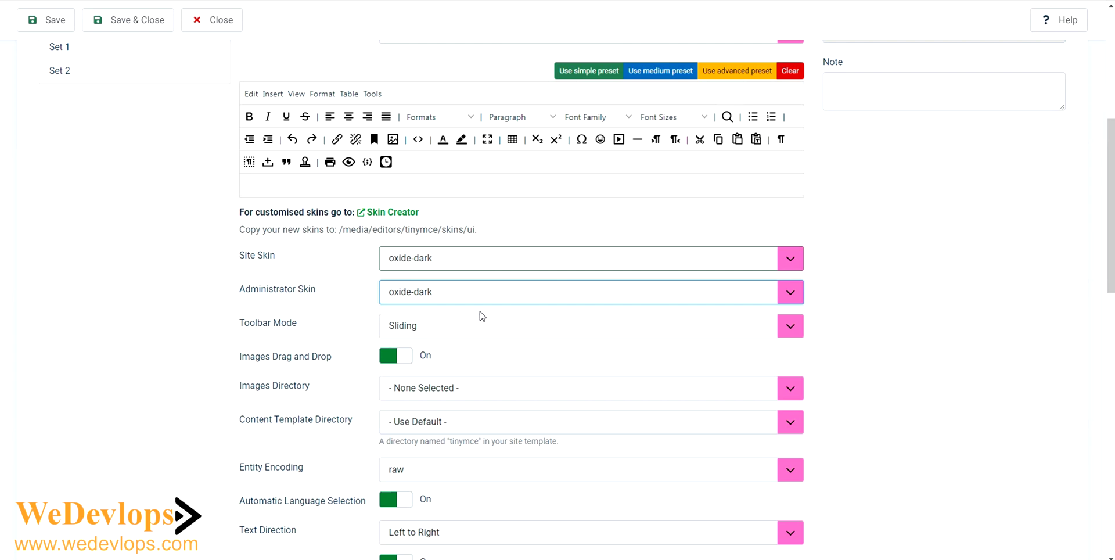
# Step: Save the TinyMCE plugin and glance at its Advanced settings tab
pyautogui.scroll(1, 481, 316)
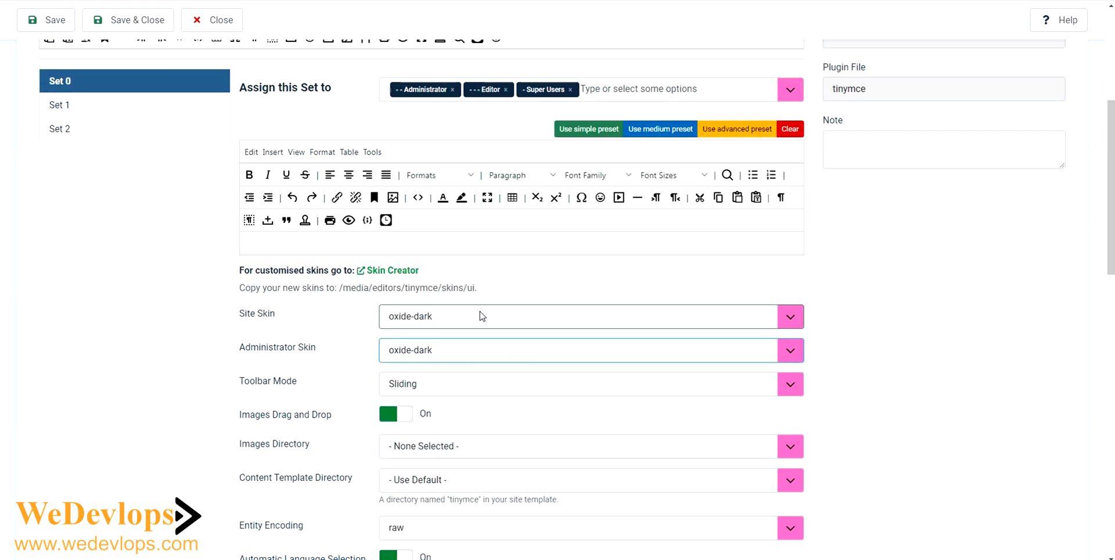
pyautogui.scroll(2, 481, 315)
pyautogui.scroll(2, 482, 318)
pyautogui.scroll(2, 482, 318)
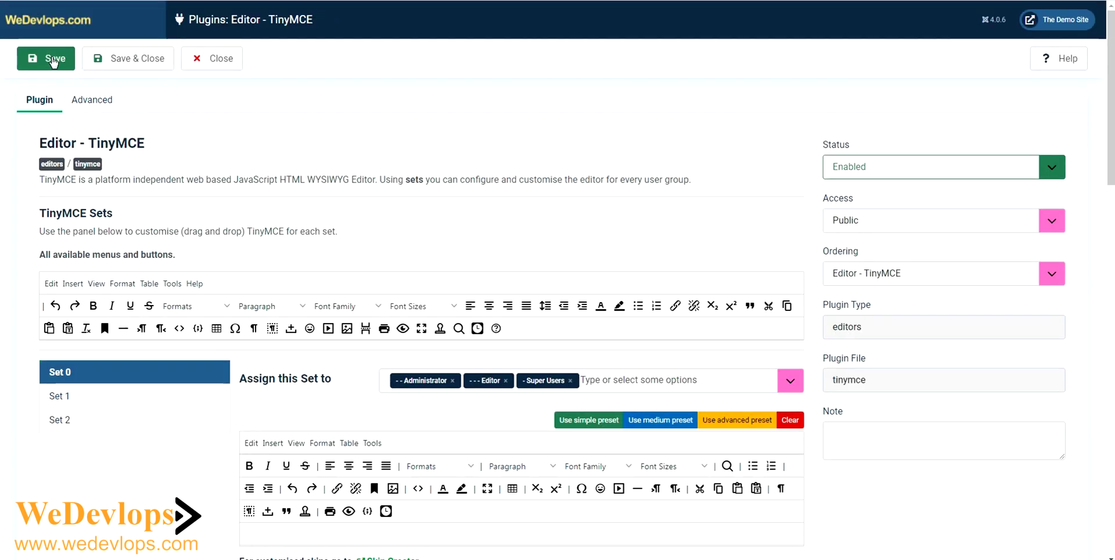
pyautogui.click(53, 62)
pyautogui.click(87, 142)
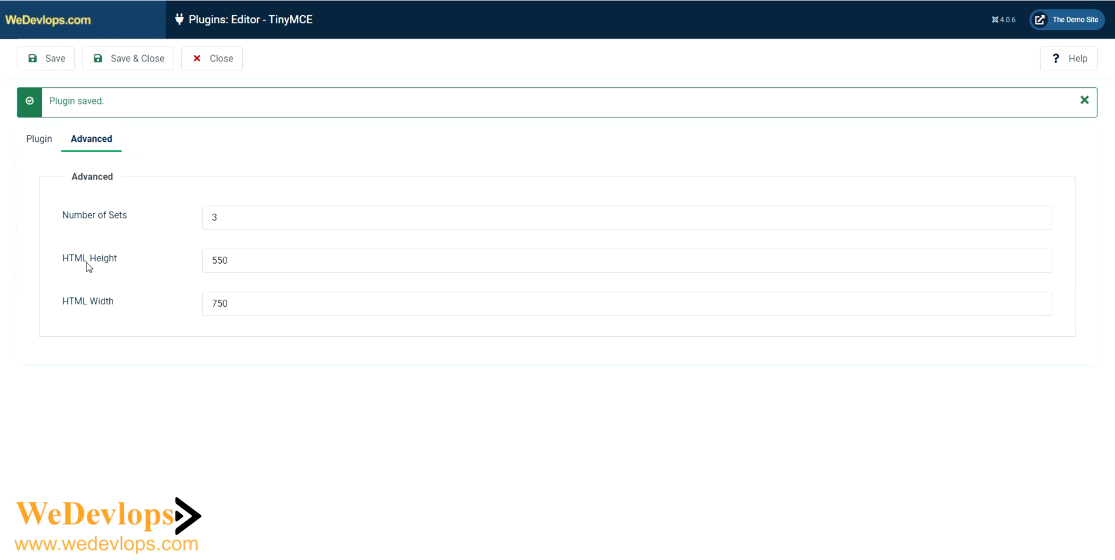
pyautogui.click(51, 145)
# Step: Reload the front-end article edit page so the editor shows the dark oxide skin
pyautogui.scroll(-6, 493, 284)
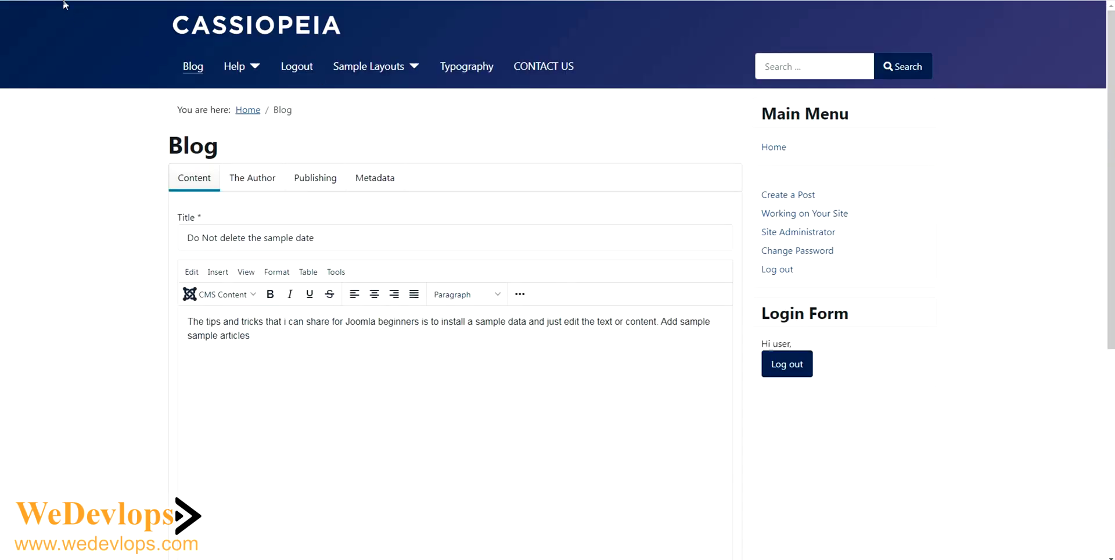
pyautogui.press('F5')
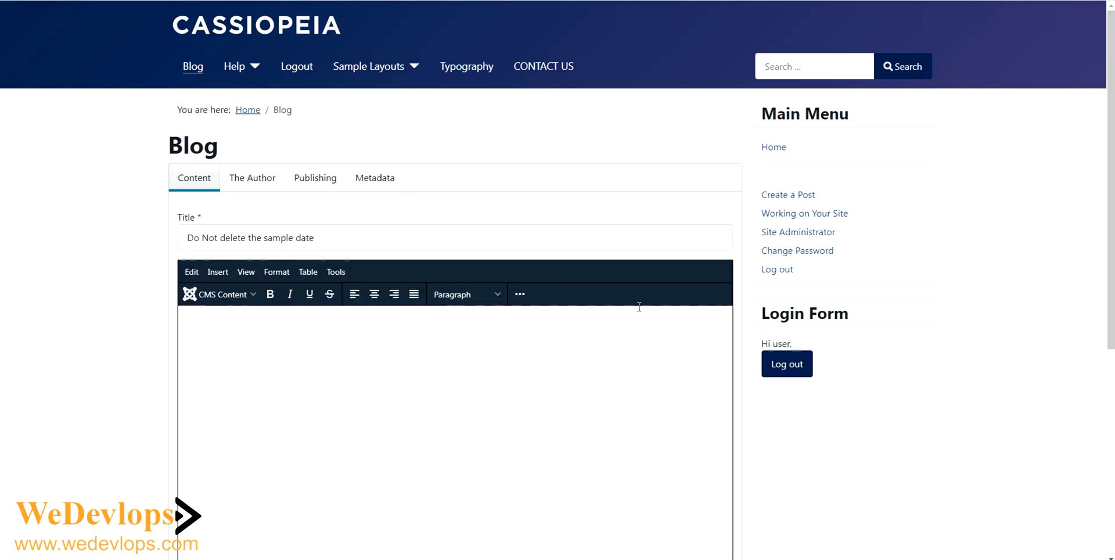
pyautogui.scroll(-2, 581, 369)
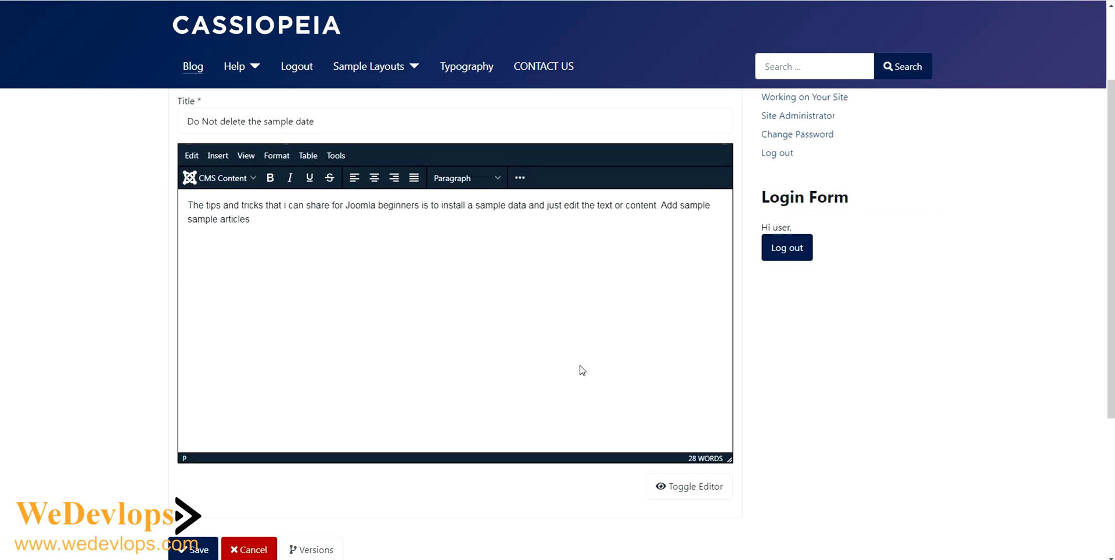
pyautogui.scroll(1, 581, 370)
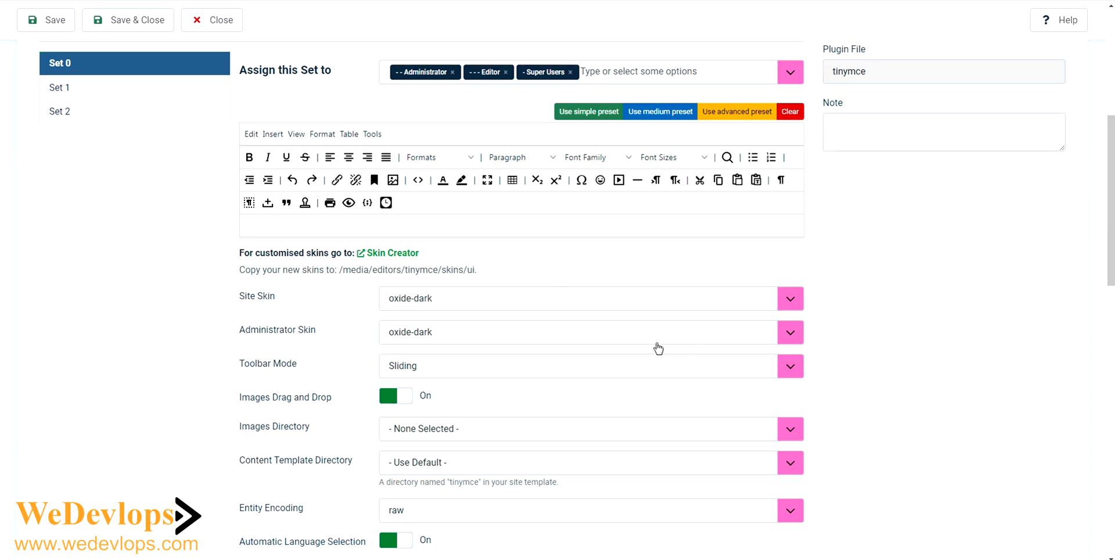
# Step: Save & Close the plugin, then open 'New feature: Workflows' from the Articles list
pyautogui.scroll(6, 656, 346)
pyautogui.click(133, 58)
pyautogui.click(60, 80)
pyautogui.click(370, 137)
pyautogui.click(428, 221)
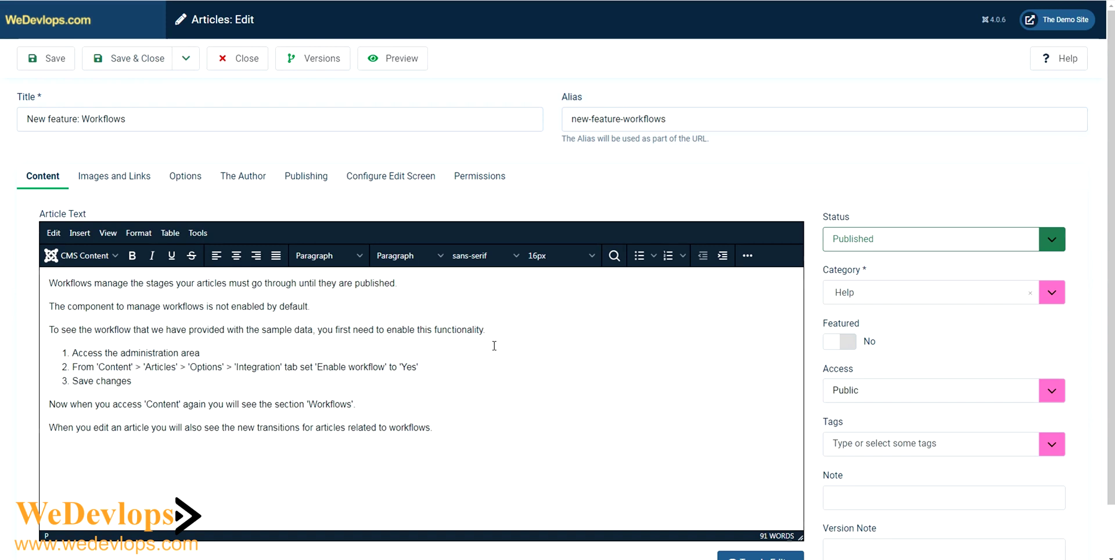
pyautogui.scroll(-1, 504, 362)
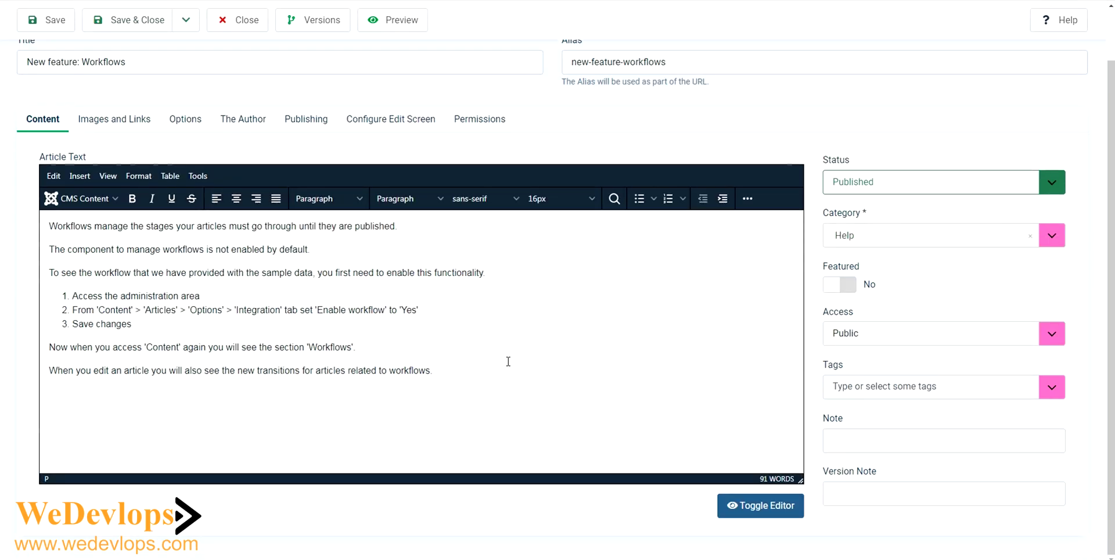